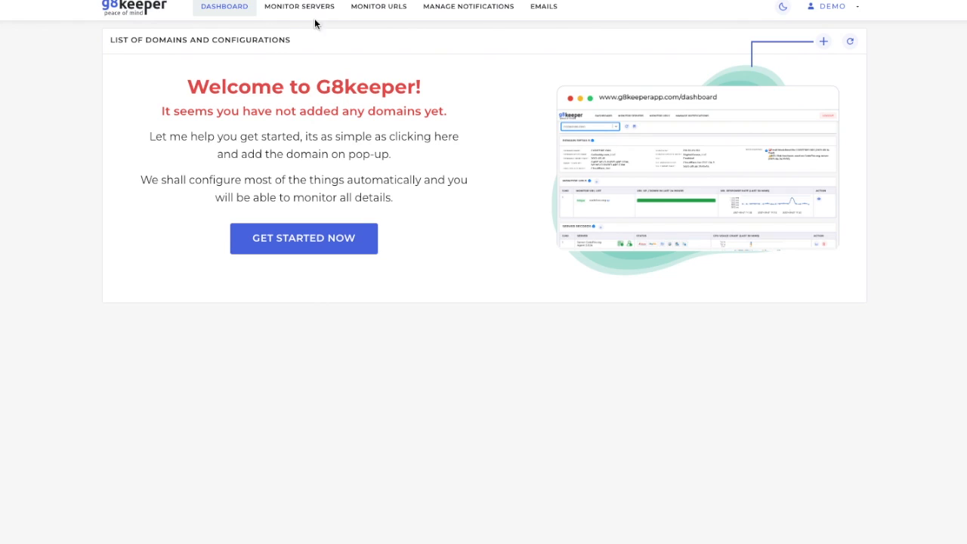
# Step: Open the notification channel management page from the notifications section
pyautogui.click(468, 8)
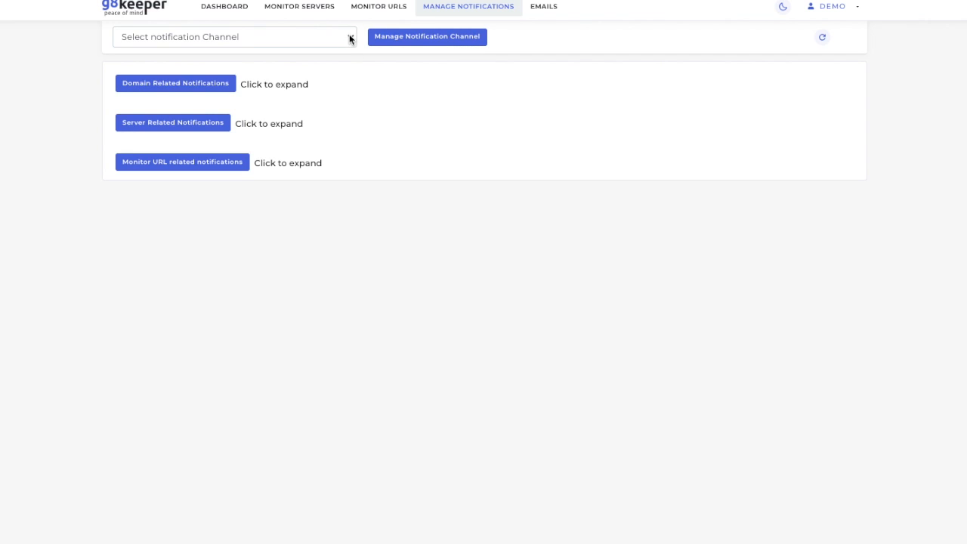
pyautogui.click(350, 38)
pyautogui.click(355, 60)
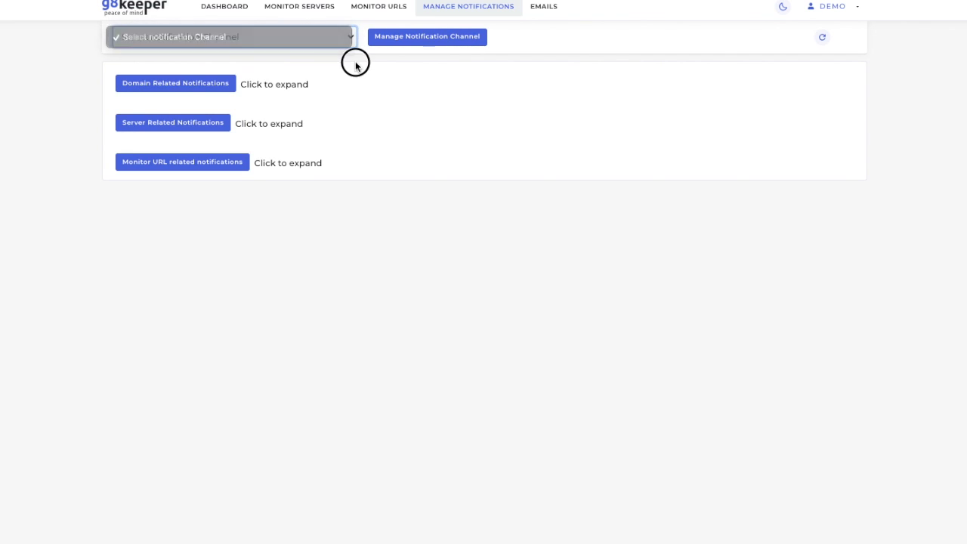
pyautogui.click(413, 39)
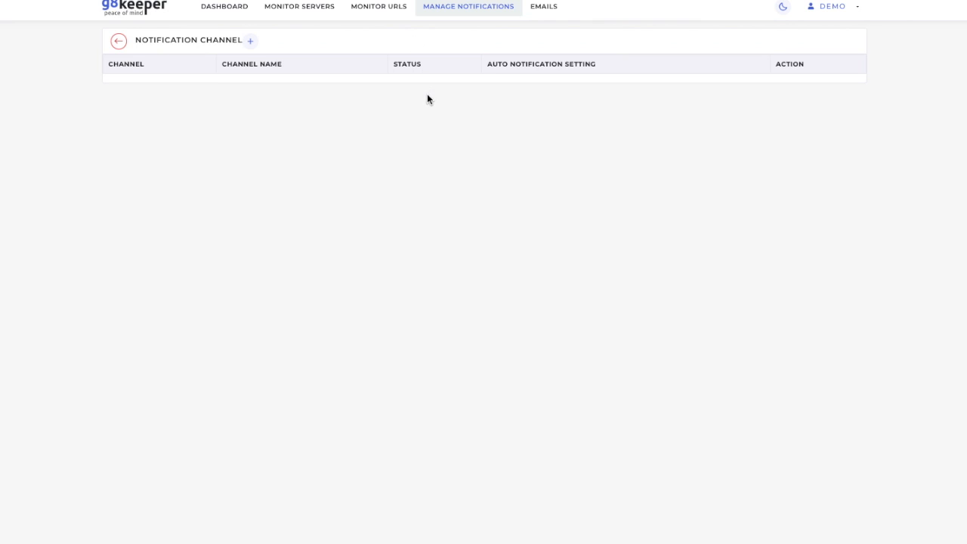
# Step: Add a Telegram notification channel named Tom-telegram and save it
pyautogui.click(251, 43)
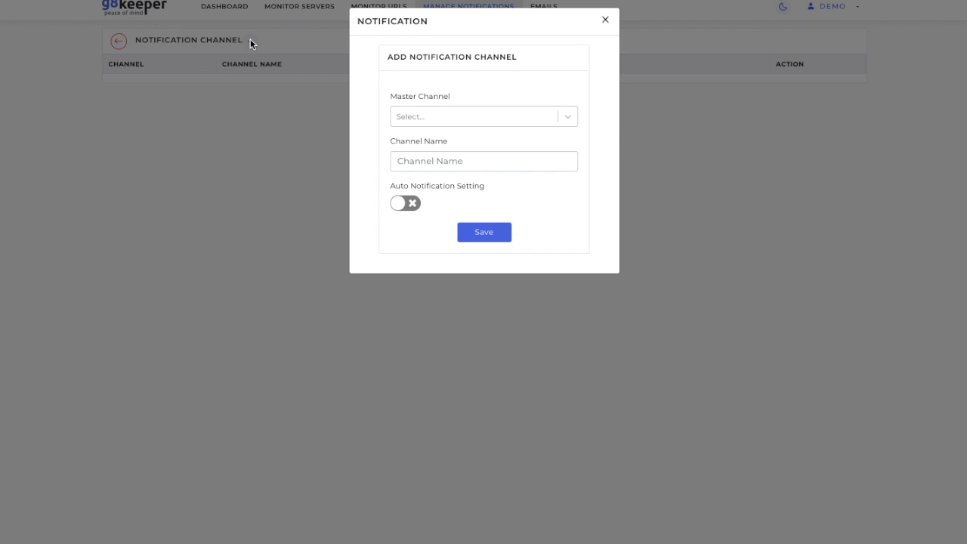
pyautogui.click(569, 118)
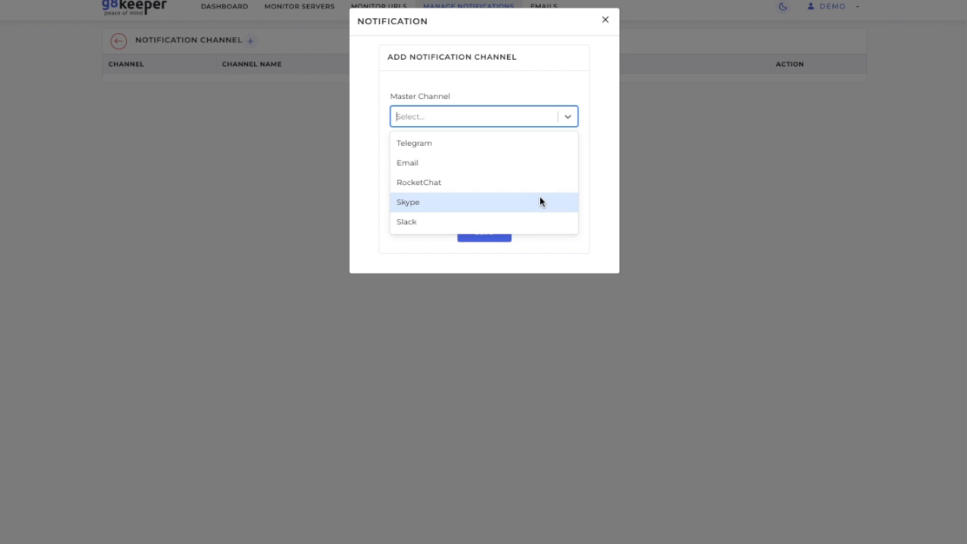
pyautogui.click(601, 168)
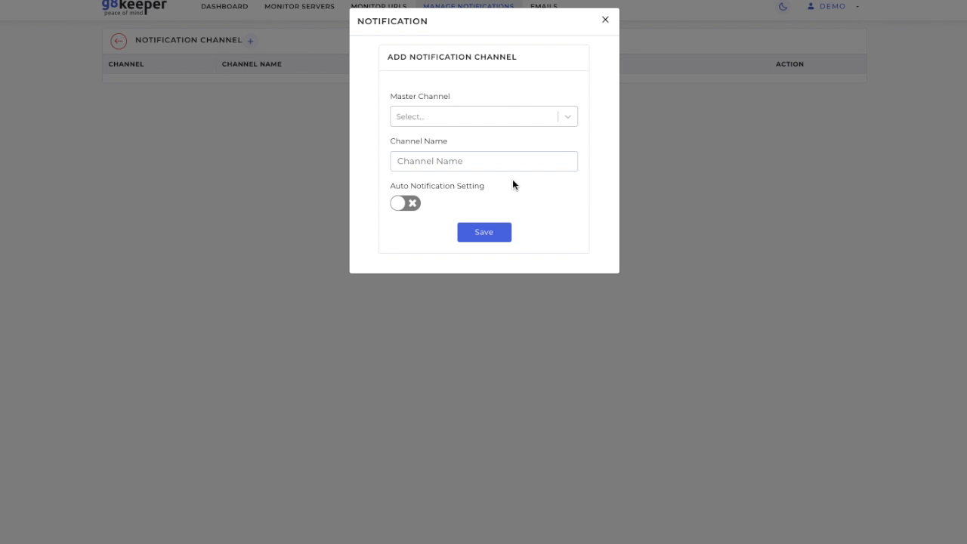
pyautogui.click(567, 117)
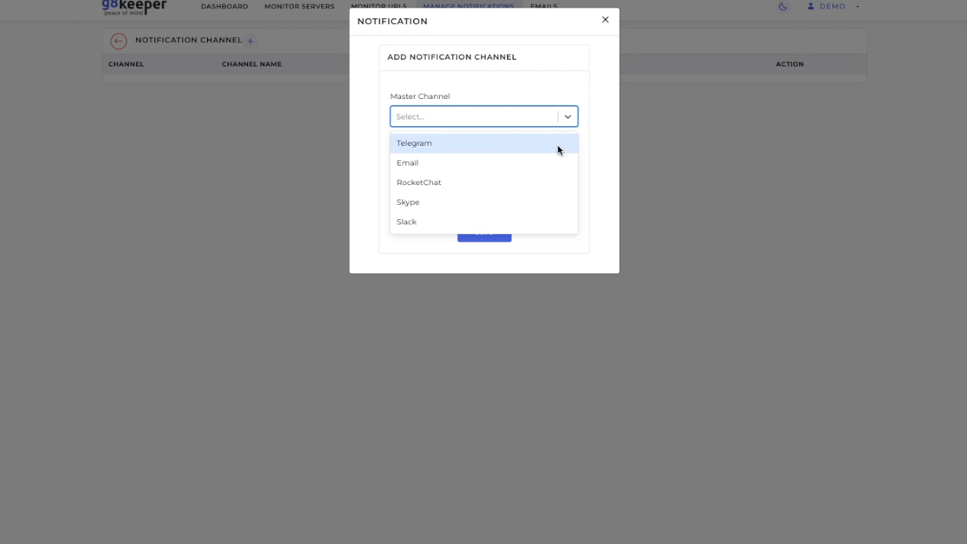
pyautogui.click(556, 148)
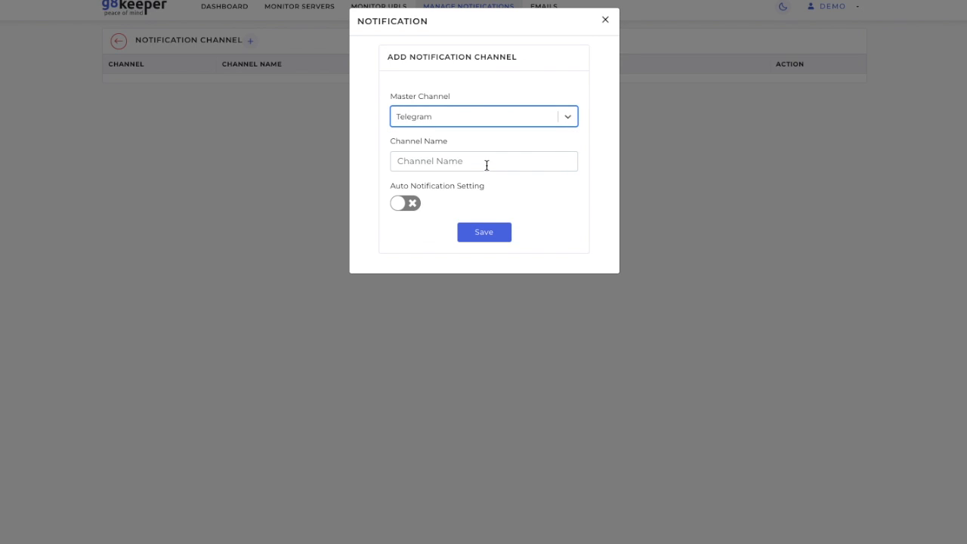
pyautogui.click(486, 165)
pyautogui.write('Tom')
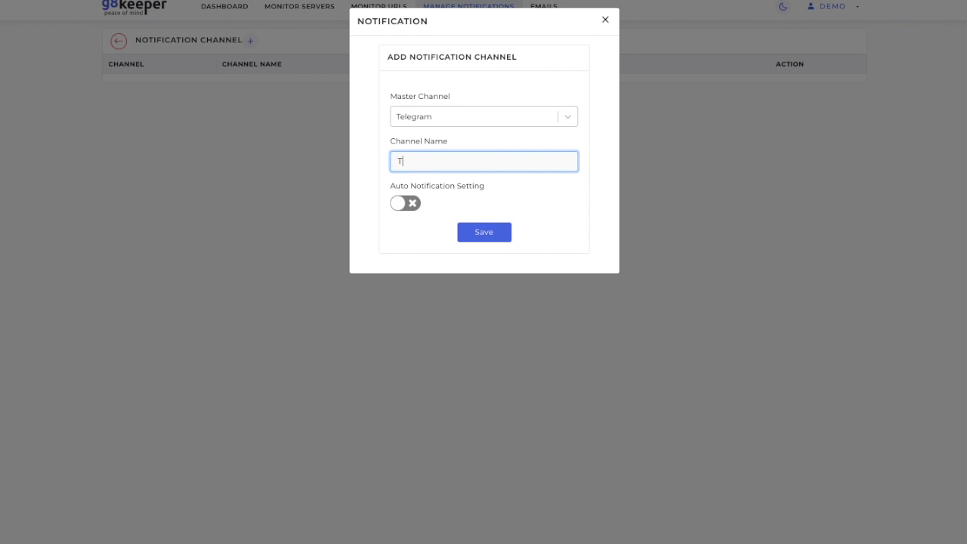
pyautogui.write('-telegram')
pyautogui.click(484, 238)
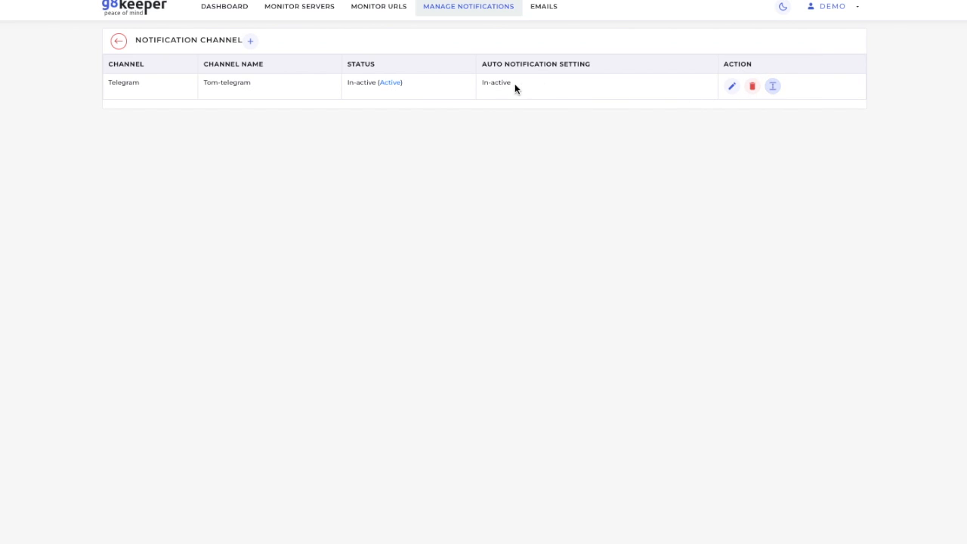
# Step: Open activation for the Tom-telegram channel and follow the Activate Telegram link
pyautogui.click(390, 84)
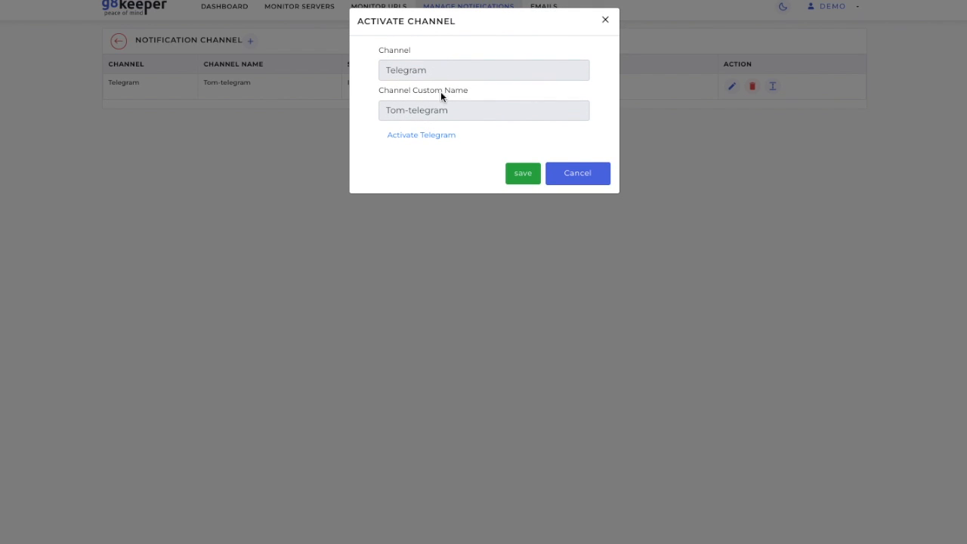
pyautogui.click(427, 139)
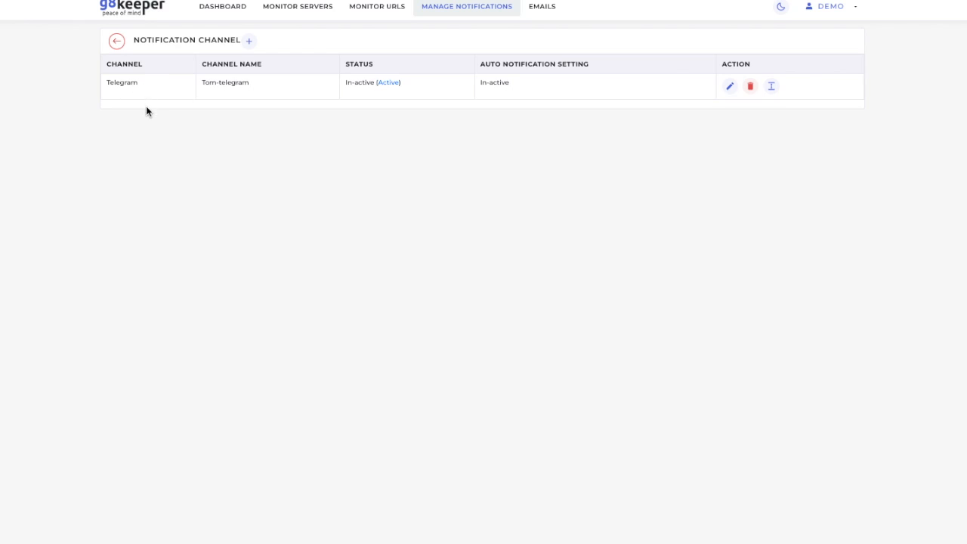
# Step: Start a new Slack notification channel named Tom-Slack and focus its webhook field
pyautogui.click(249, 41)
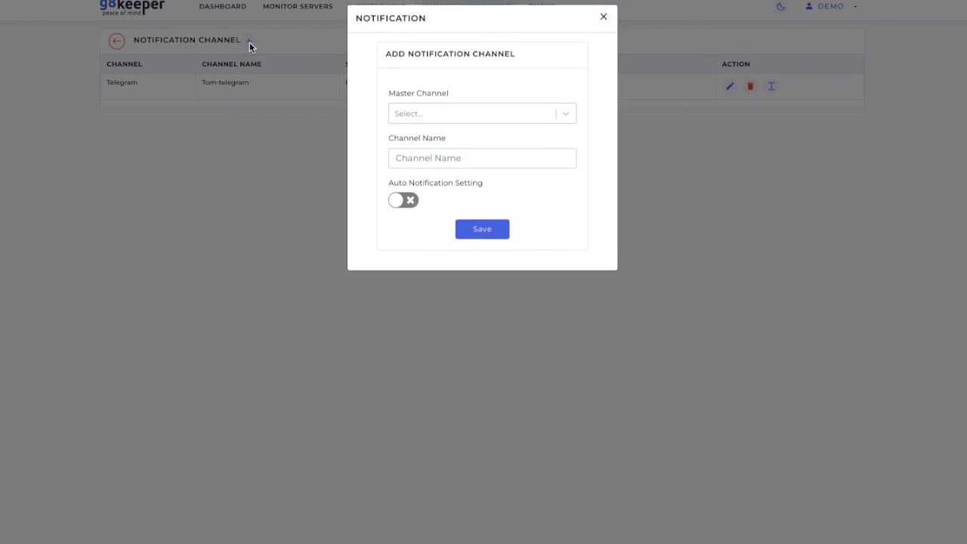
pyautogui.click(427, 116)
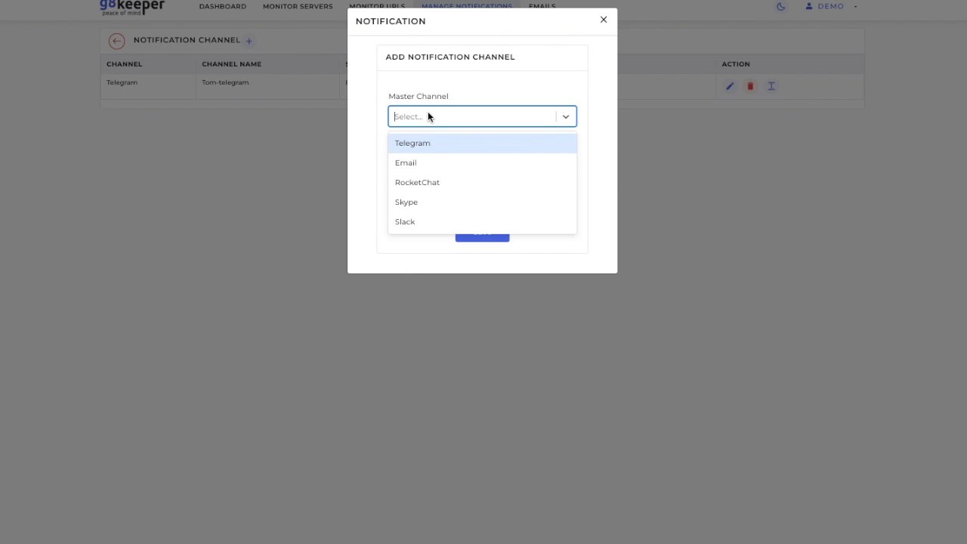
pyautogui.click(409, 220)
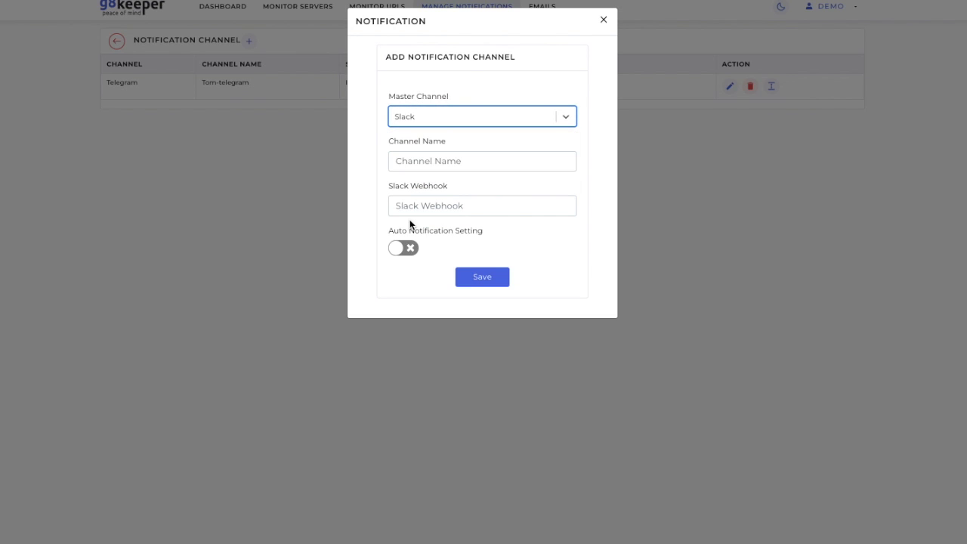
pyautogui.click(426, 162)
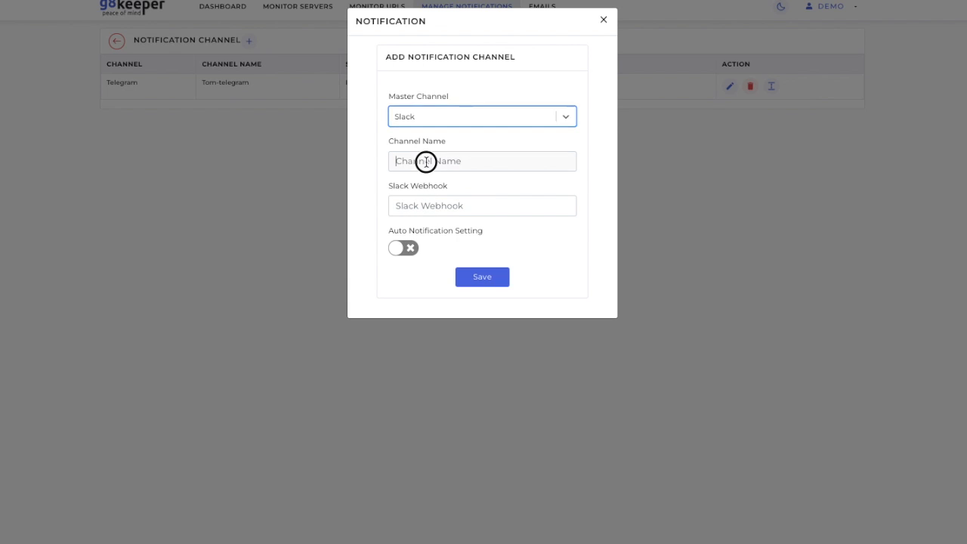
pyautogui.write('Tom-Slack')
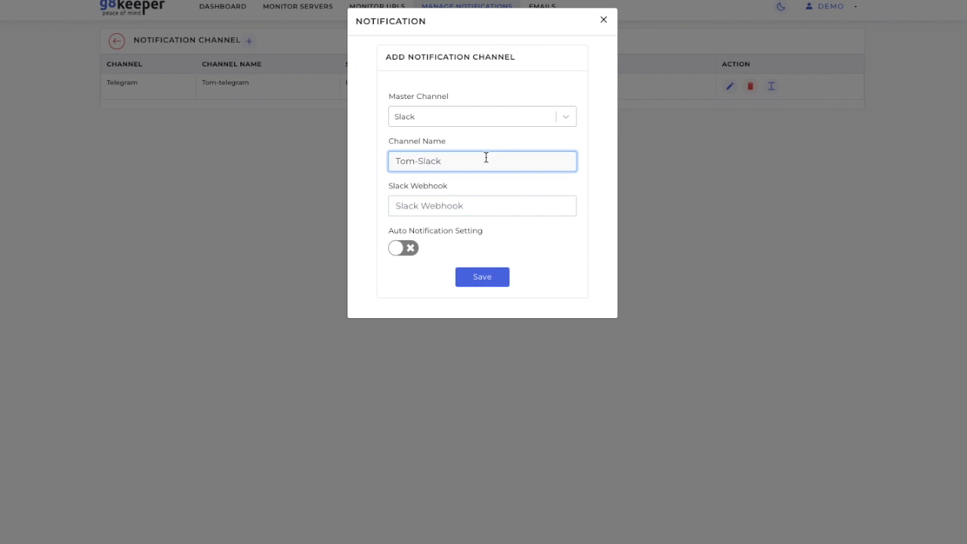
pyautogui.click(451, 207)
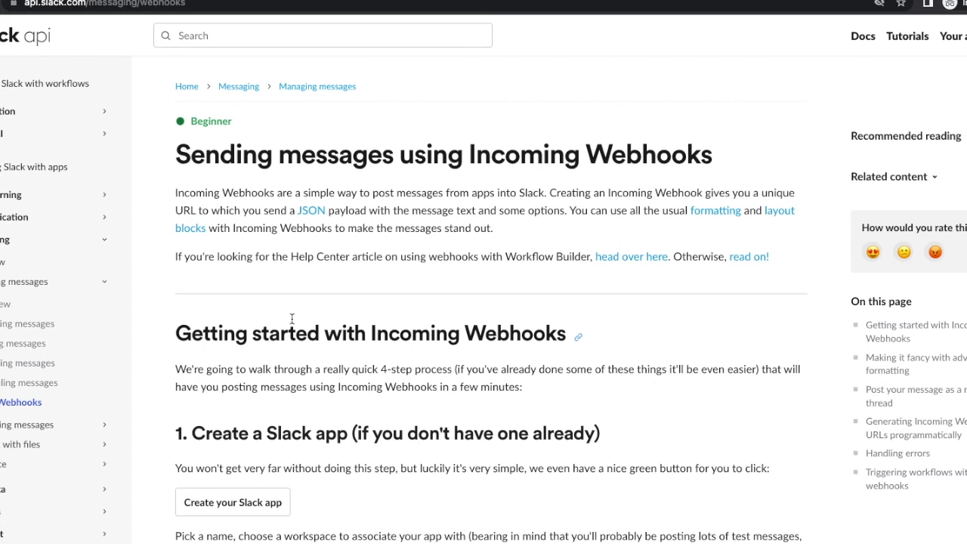
# Step: Read the Slack API guide on creating incoming webhooks
pyautogui.scroll(-3, 291, 319)
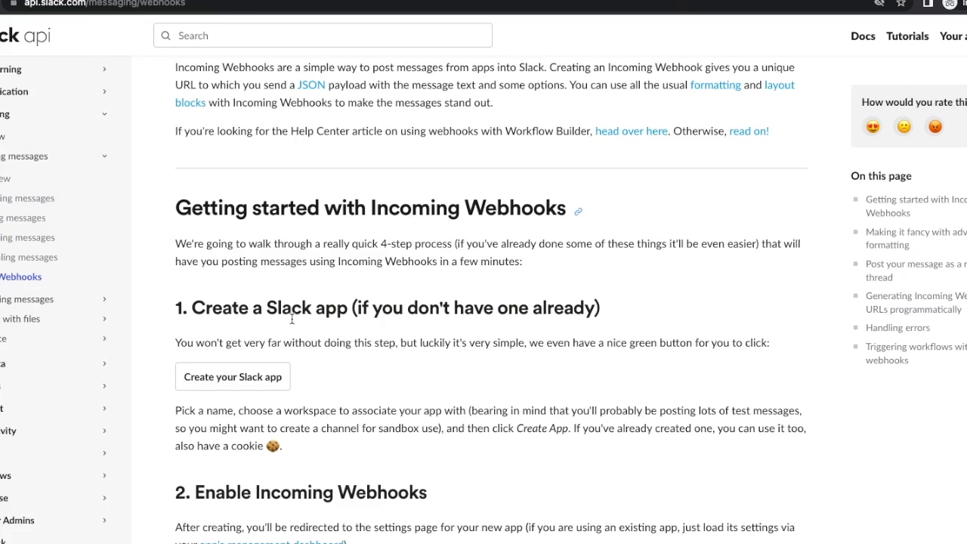
pyautogui.scroll(-3, 292, 318)
pyautogui.scroll(-3, 291, 317)
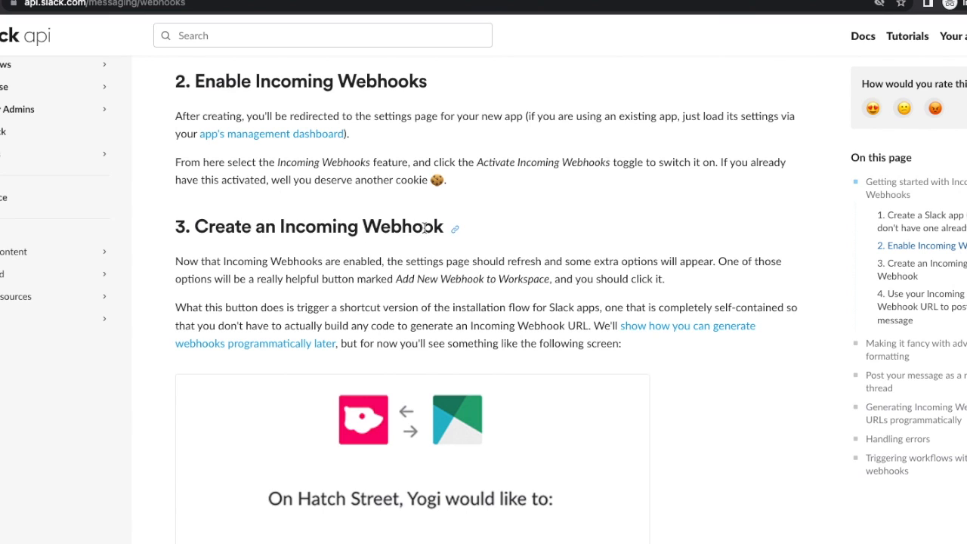
pyautogui.scroll(-1, 424, 228)
pyautogui.scroll(-5, 423, 228)
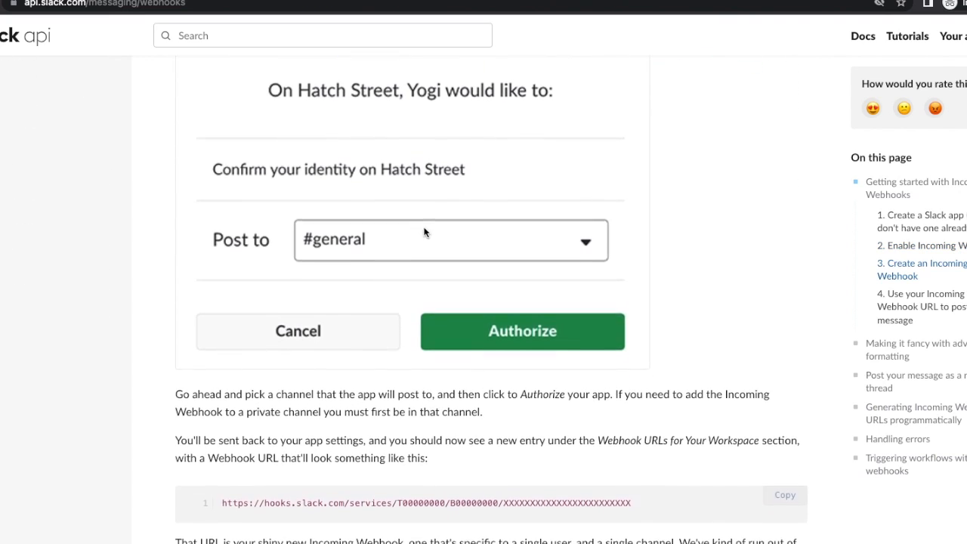
pyautogui.scroll(-1, 423, 232)
pyautogui.scroll(-4, 424, 232)
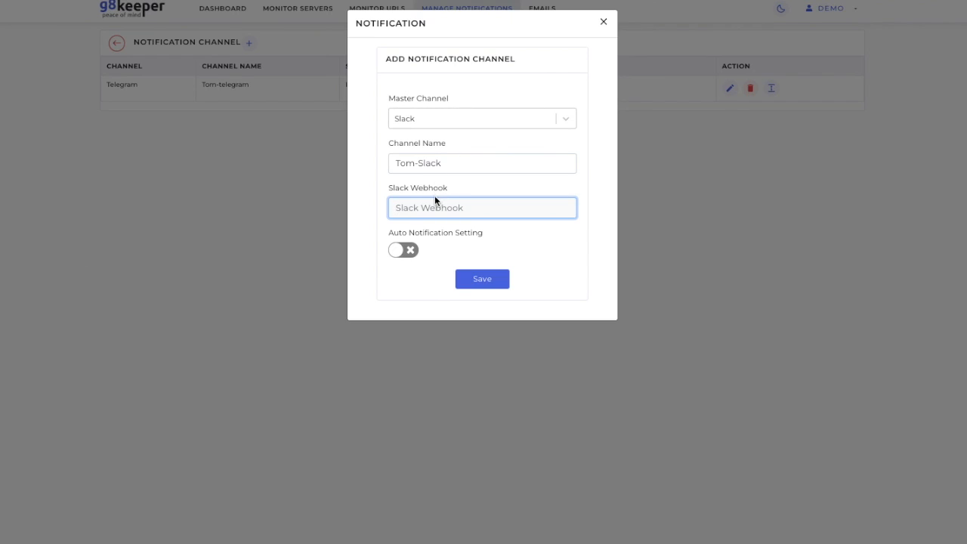
# Step: Paste the copied webhook URL into the Slack Webhook field and save the channel
pyautogui.hotkey('ctrl', 'v')
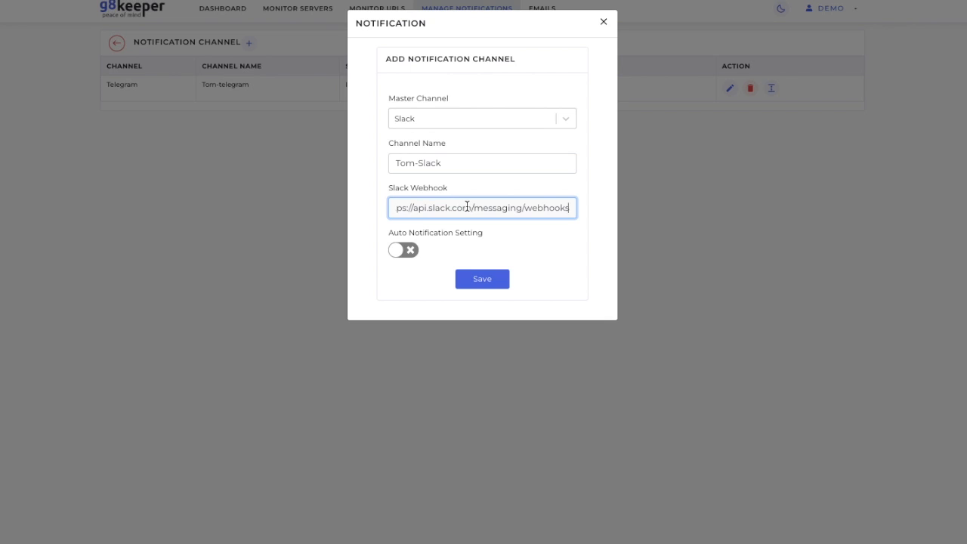
pyautogui.press('Home')
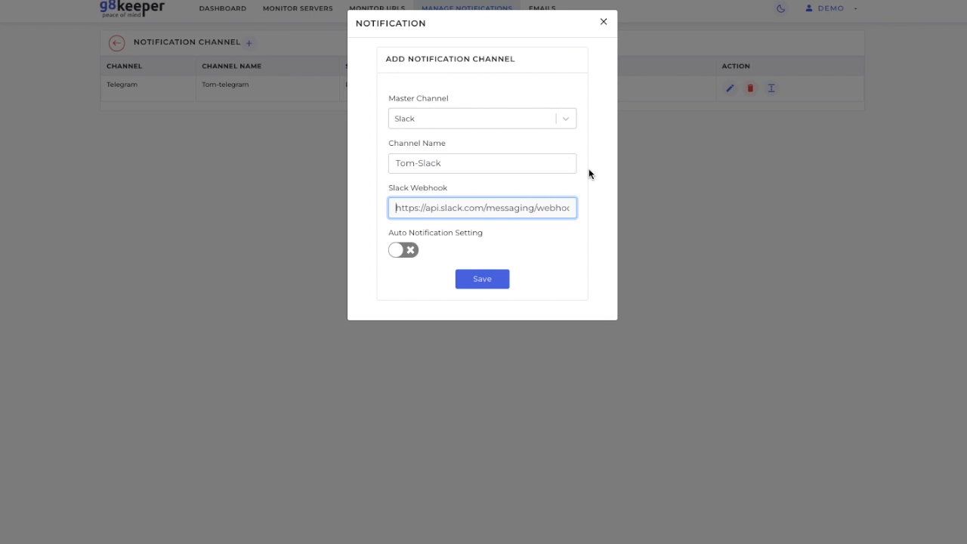
pyautogui.click(487, 285)
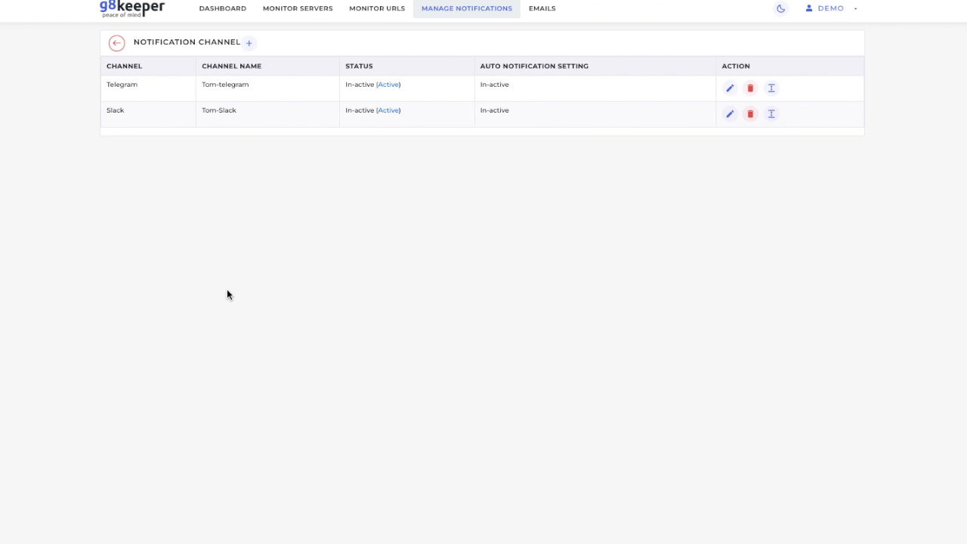
# Step: Add an Email notification channel named Tom-Email with the recipient's e-mail address and save it
pyautogui.click(249, 44)
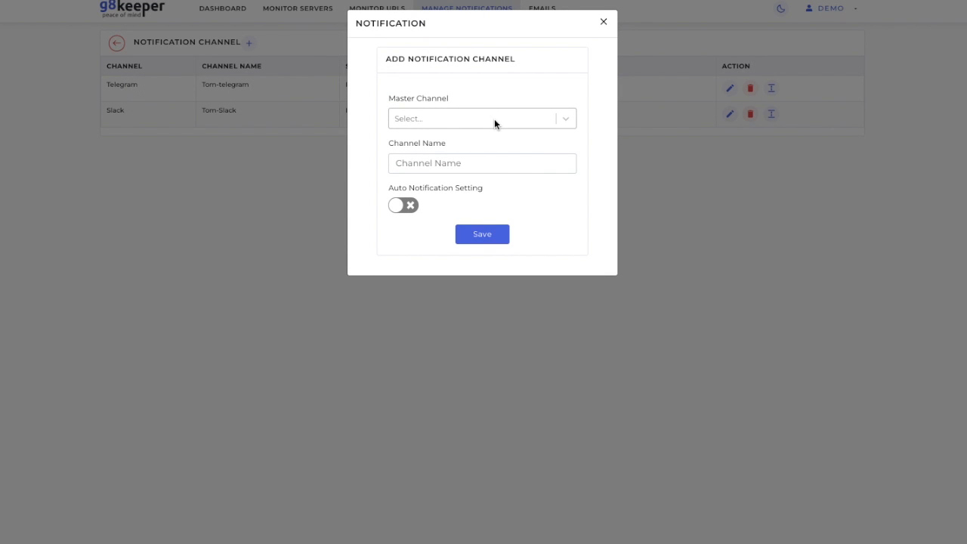
pyautogui.click(494, 119)
pyautogui.click(473, 165)
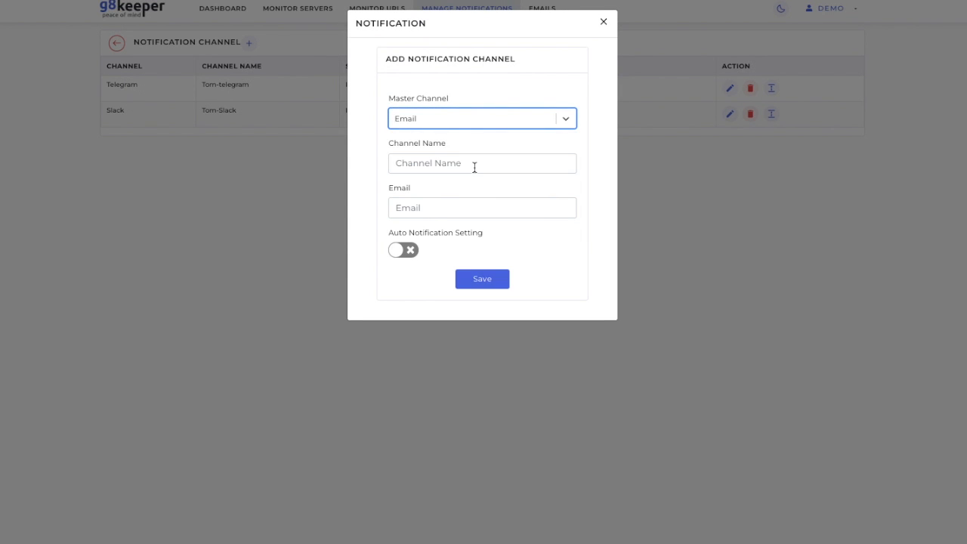
pyautogui.click(436, 163)
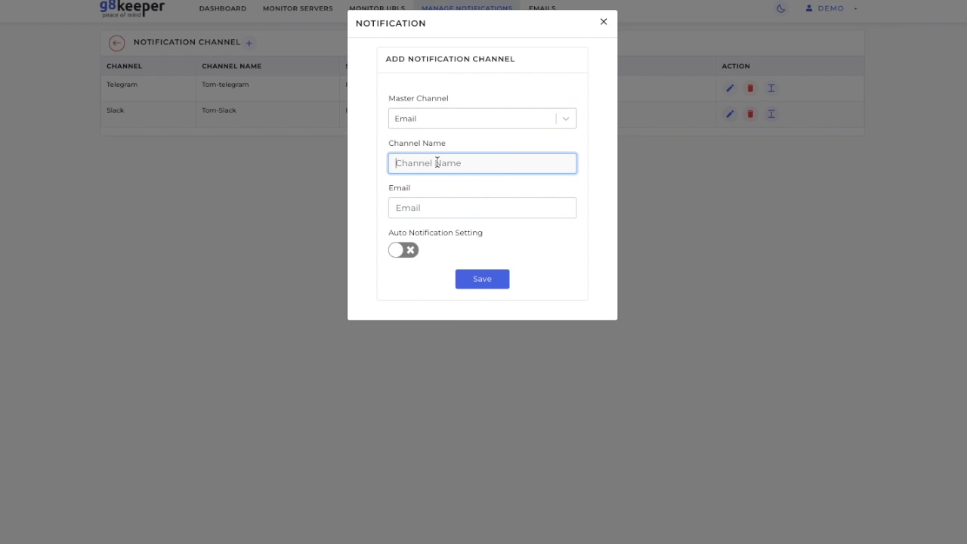
pyautogui.write('Tom-Email')
pyautogui.click(419, 206)
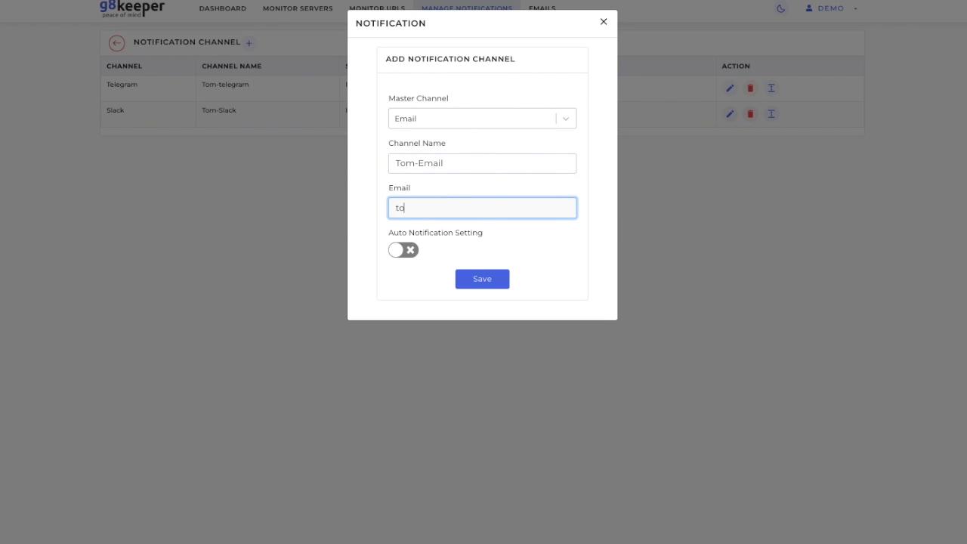
pyautogui.click(480, 280)
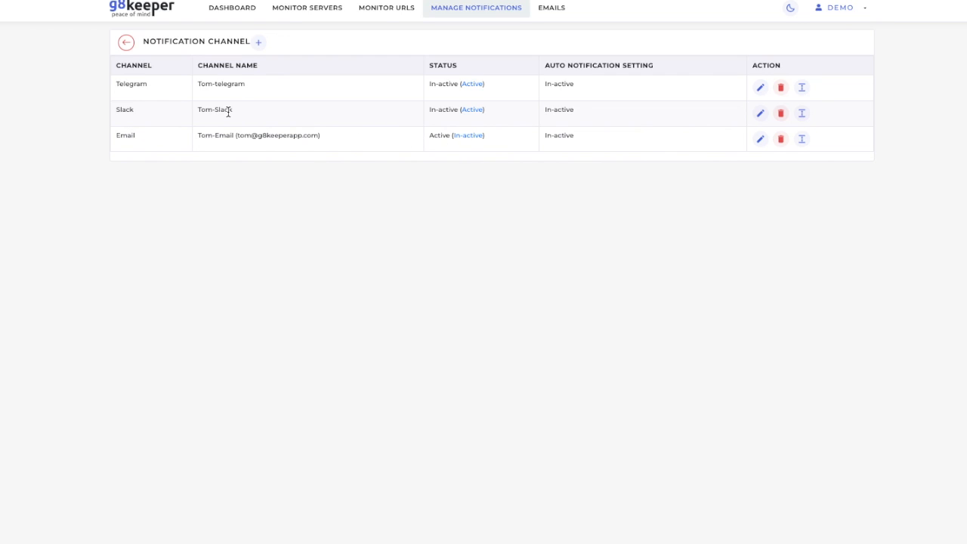
# Step: Return to the notification settings and select the Tom-Email channel
pyautogui.click(126, 43)
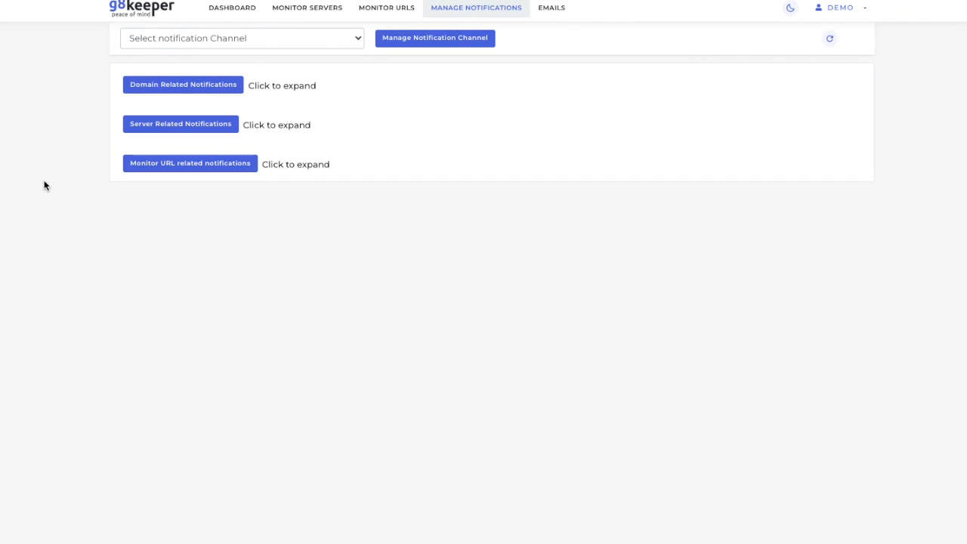
pyautogui.click(343, 39)
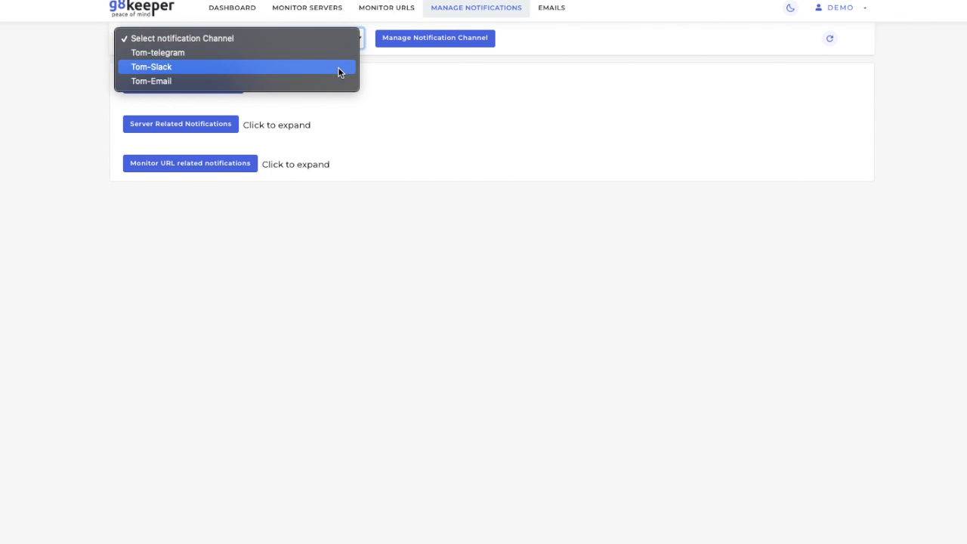
pyautogui.click(330, 80)
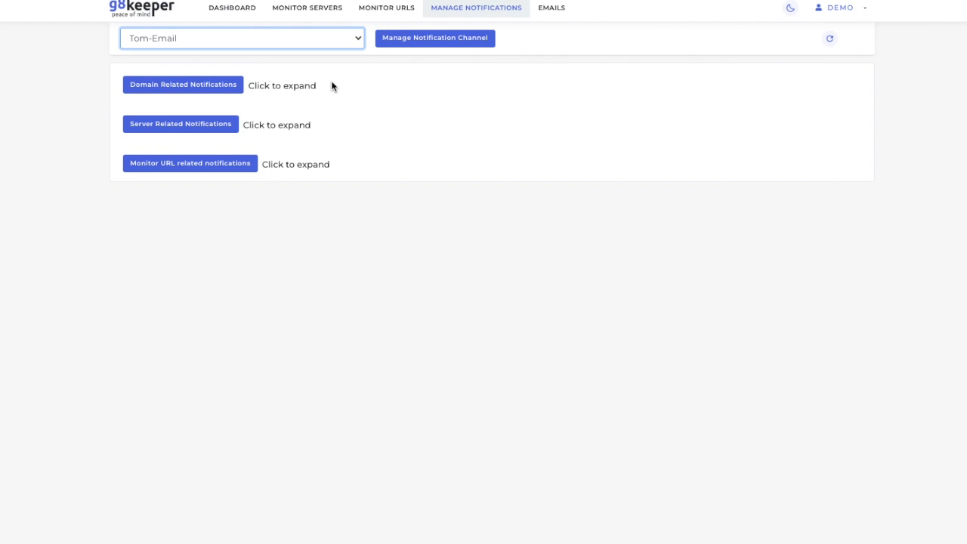
# Step: Expand server related notifications and enable All for Demo Server on this channel
pyautogui.click(212, 127)
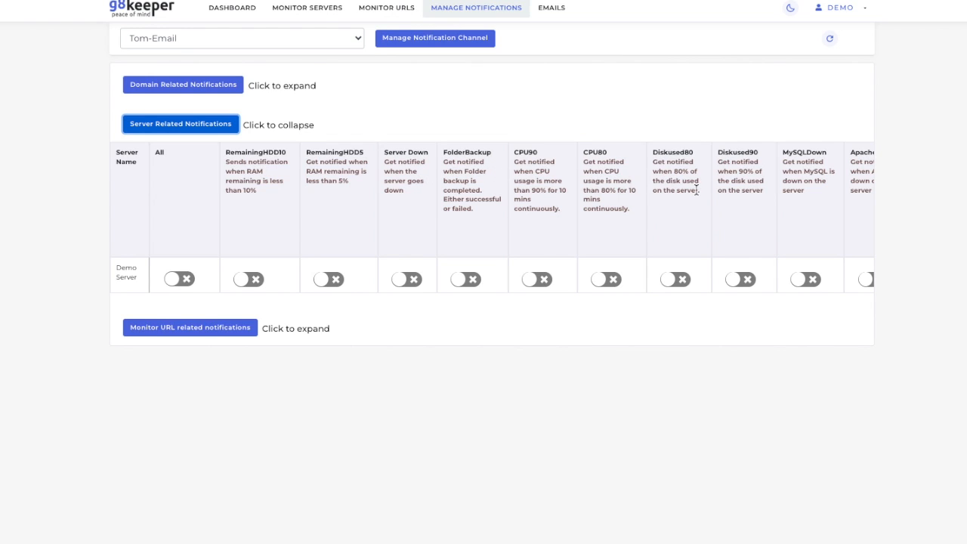
pyautogui.hscroll(3, 695, 190)
pyautogui.hscroll(-3, 262, 240)
pyautogui.click(188, 279)
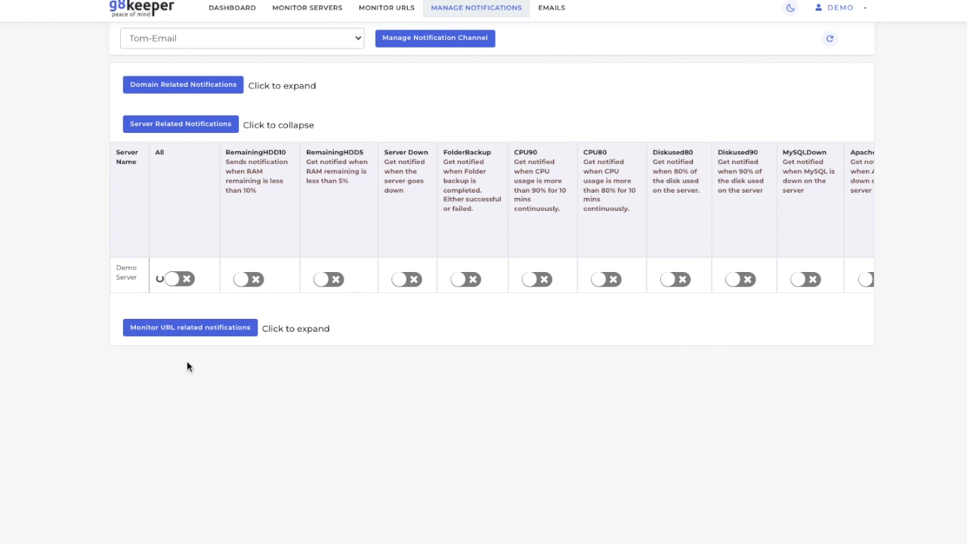
# Step: Examine the domain, server and URL notification sections available for the Tom-Email channel
pyautogui.click(277, 124)
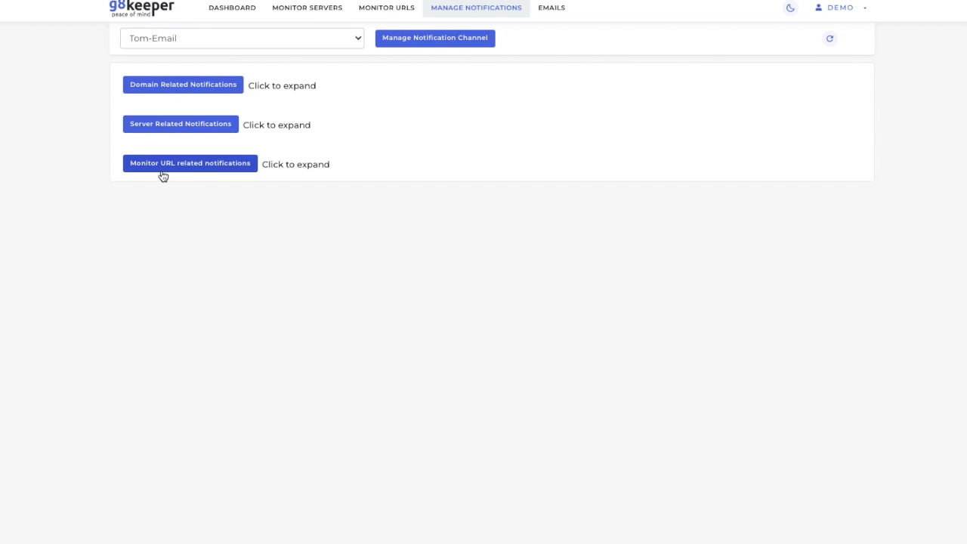
pyautogui.click(225, 86)
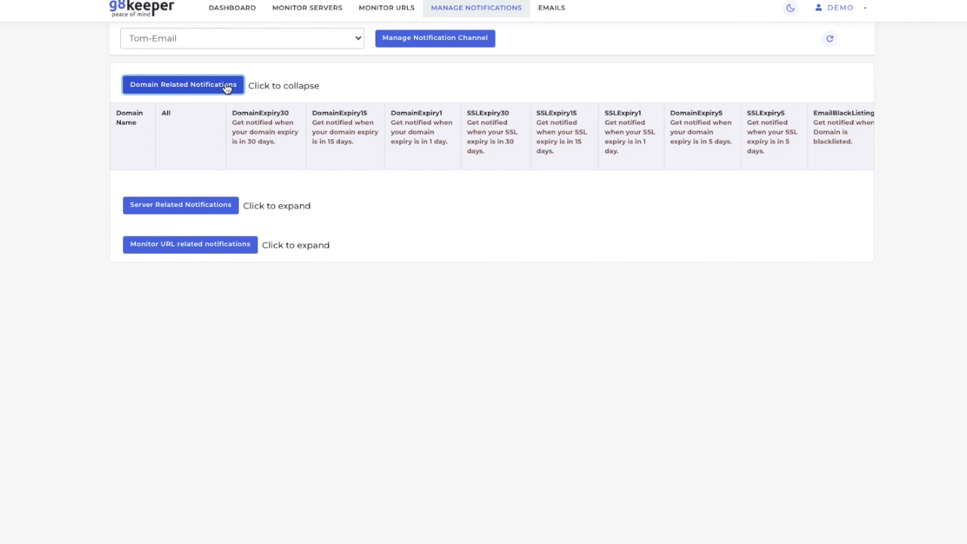
pyautogui.click(226, 89)
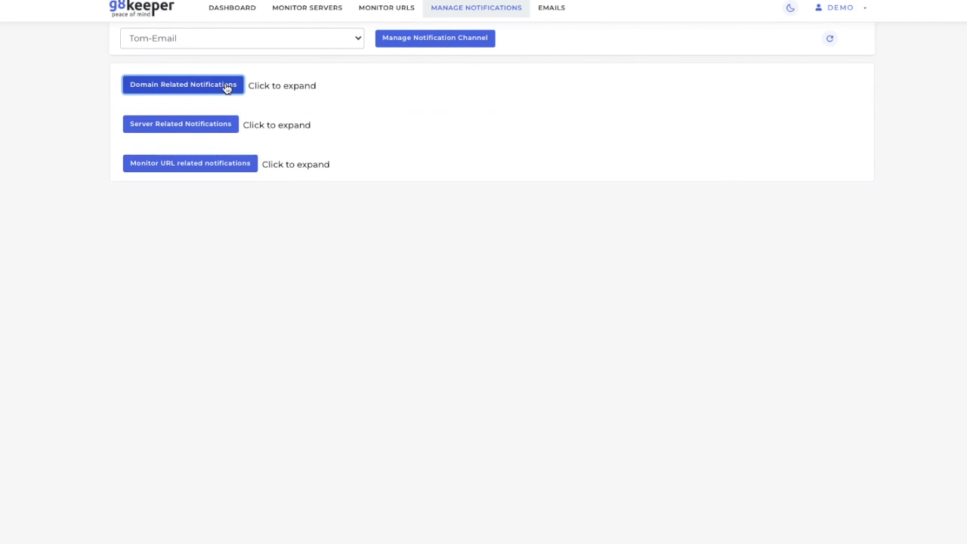
pyautogui.click(210, 169)
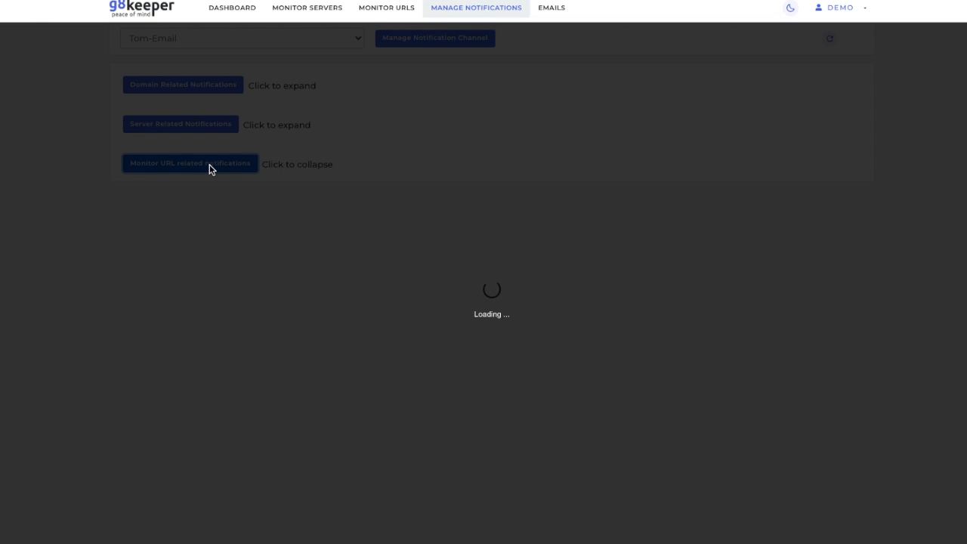
pyautogui.hscroll(3, 353, 214)
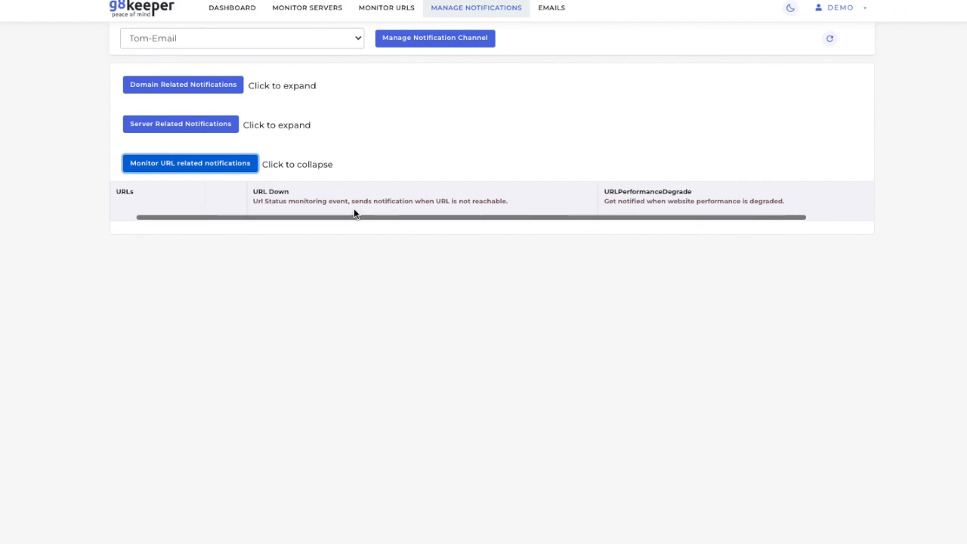
pyautogui.hscroll(-3, 354, 214)
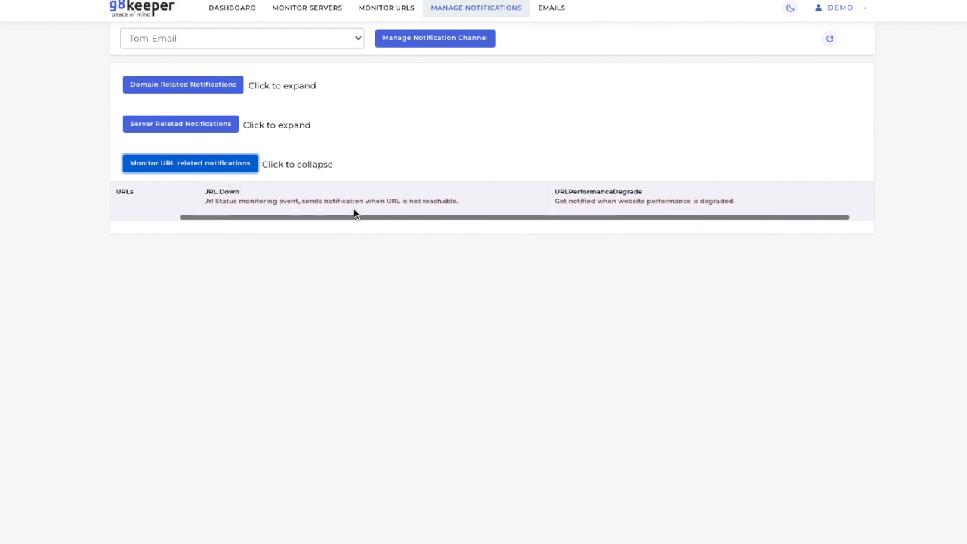
pyautogui.click(236, 172)
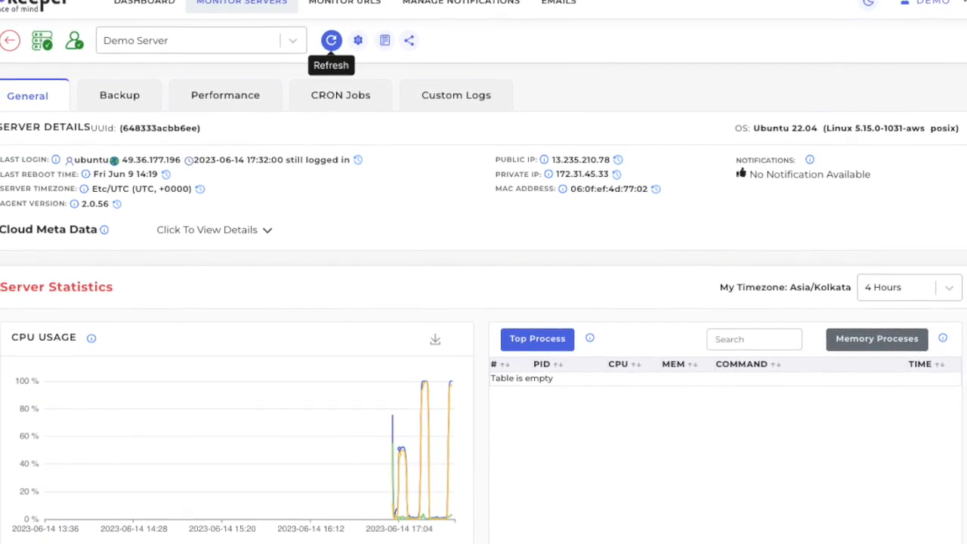
# Step: Refresh the Demo Server's monitoring details to check its notifications
pyautogui.click(338, 50)
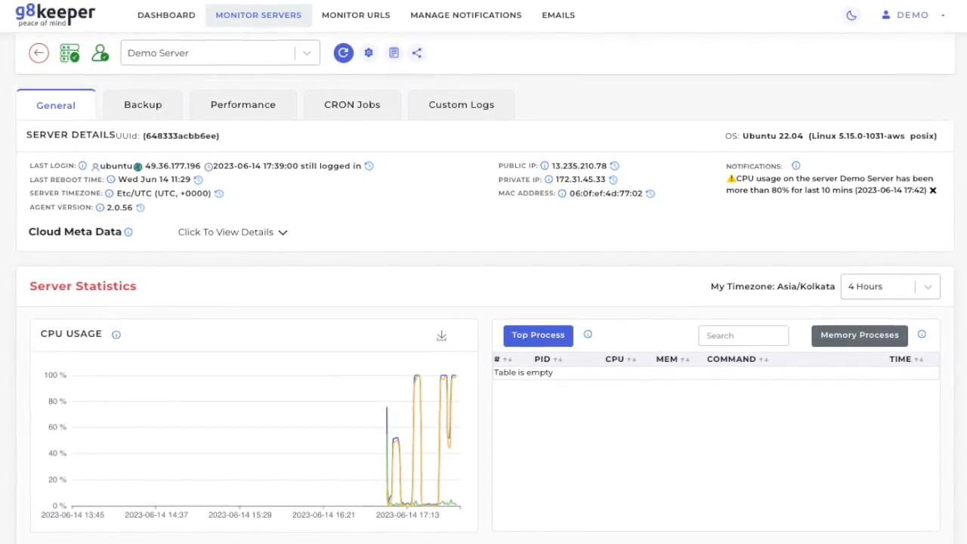